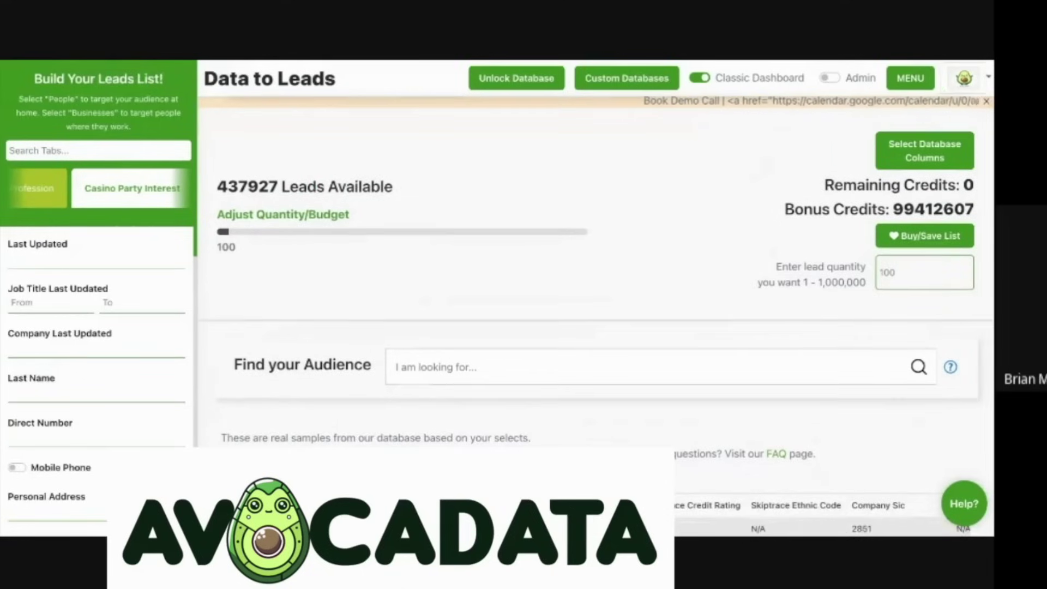
scroll(596, 317, down, 1)
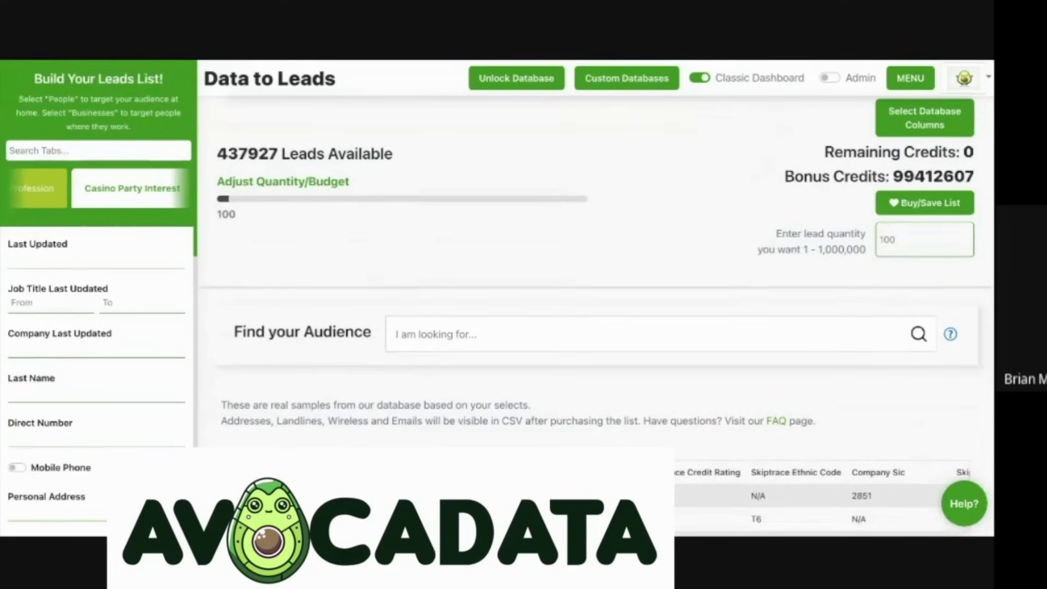
text(Sha256)
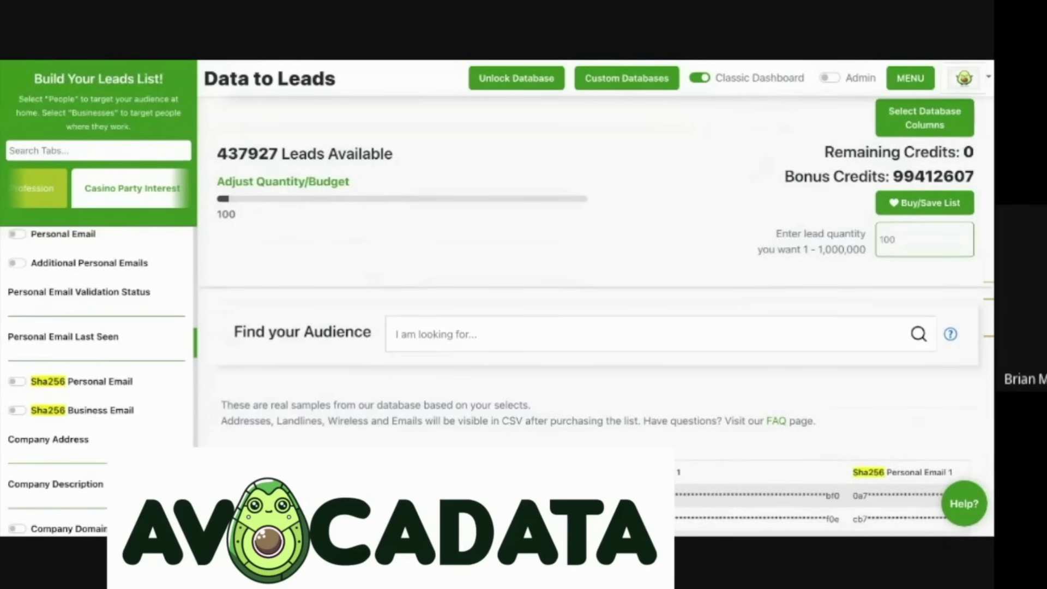
scroll(407, 244, down, 3)
scroll(436, 408, right, 2)
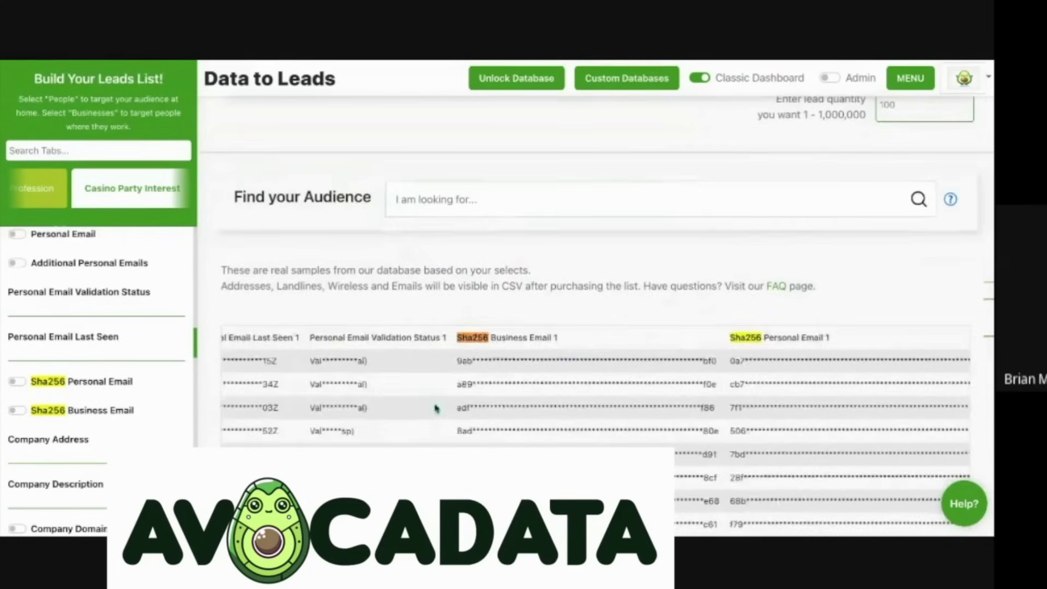
scroll(651, 378, right, 3)
Select the hashed Sha256 email value in the first sample lead row.
drag(497, 361, 766, 372)
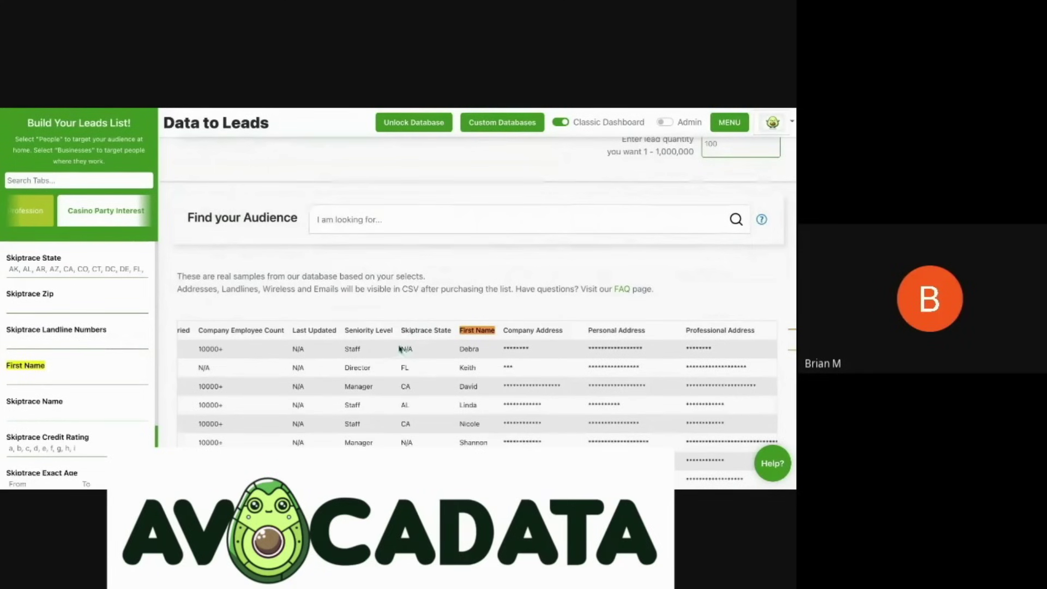
Switch to the Casino Party Interest category to review its sample lead columns.
click(81, 219)
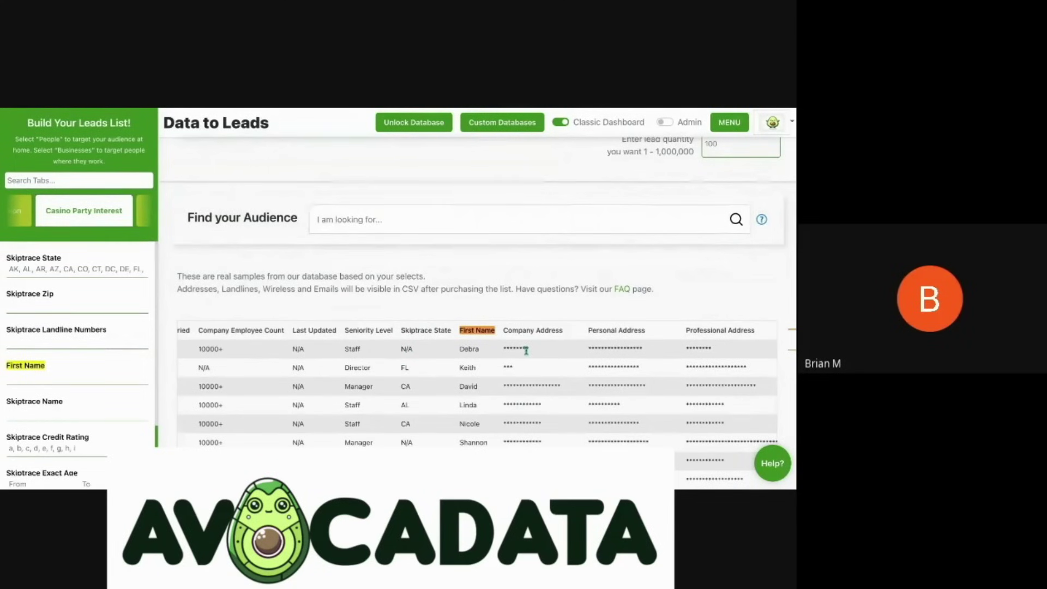
scroll(526, 351, right, 3)
scroll(526, 350, right, 3)
scroll(542, 352, right, 3)
scroll(542, 352, right, 3)
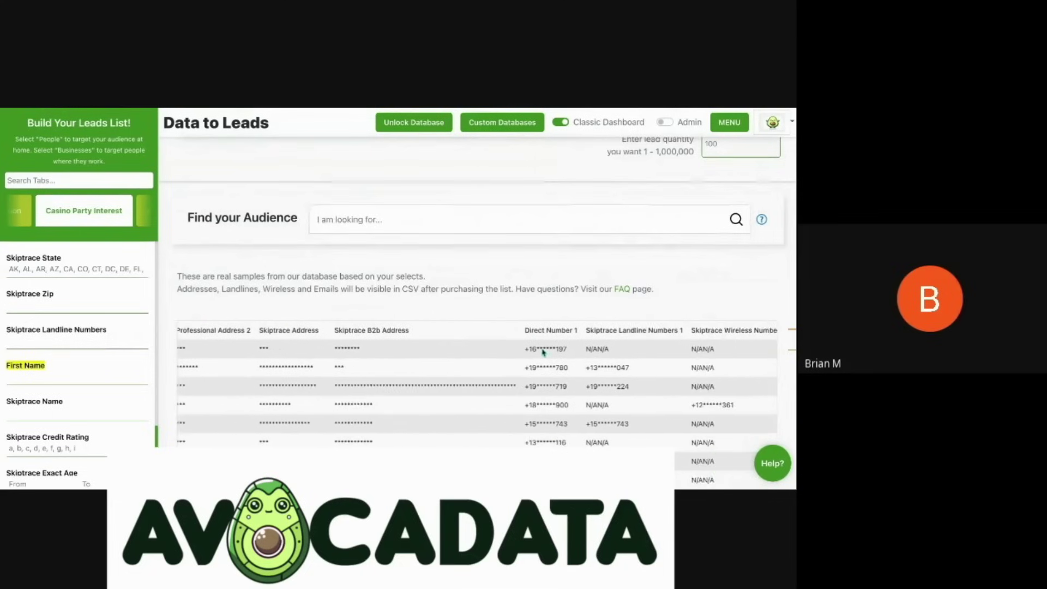
scroll(542, 352, right, 3)
scroll(543, 352, right, 3)
scroll(543, 351, right, 3)
scroll(262, 320, right, 2)
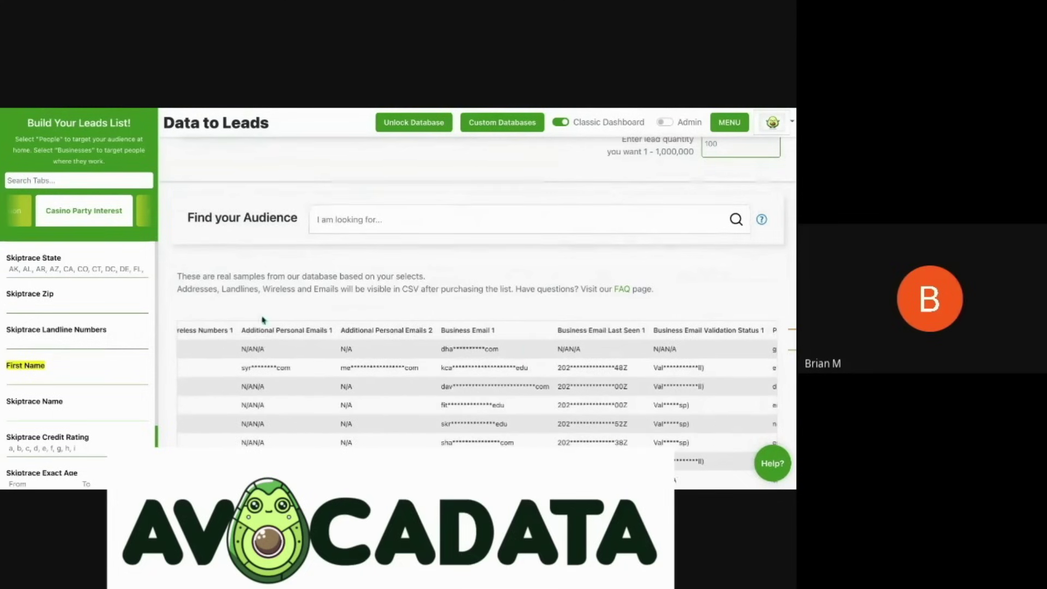
scroll(311, 361, left, 2)
scroll(310, 362, left, 3)
scroll(307, 363, left, 3)
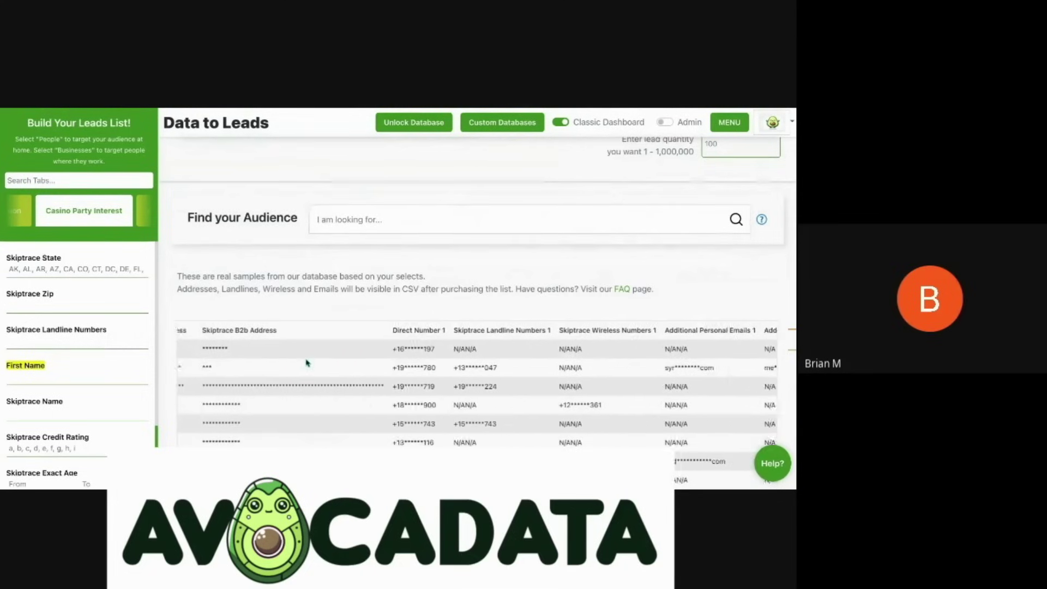
scroll(307, 362, left, 2)
scroll(307, 362, left, 2)
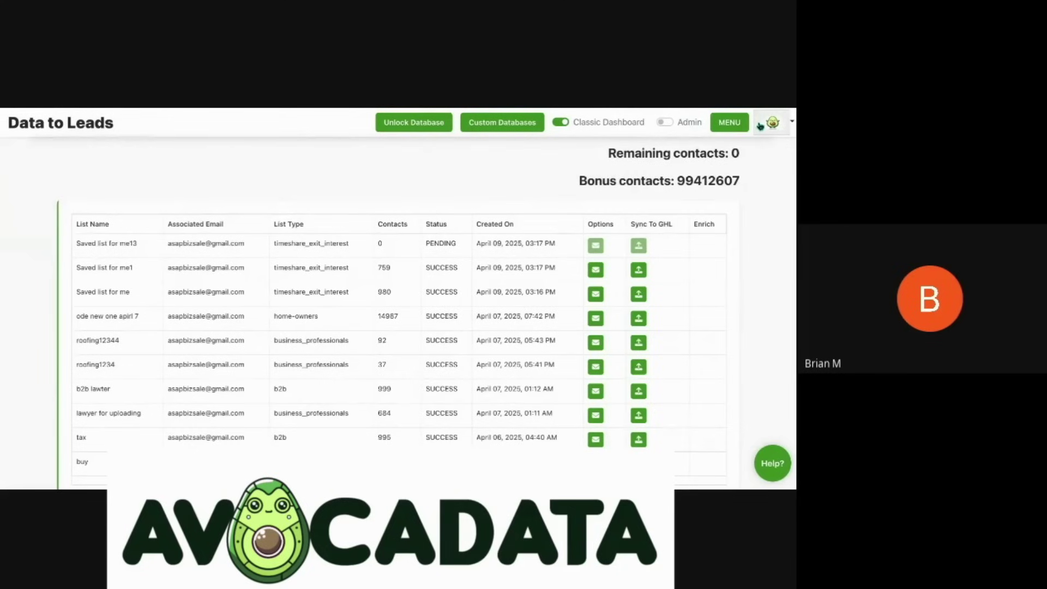
Reveal the navigation menu listing Lead Search, Purchased Lists, Enriched Lists and more.
click(729, 121)
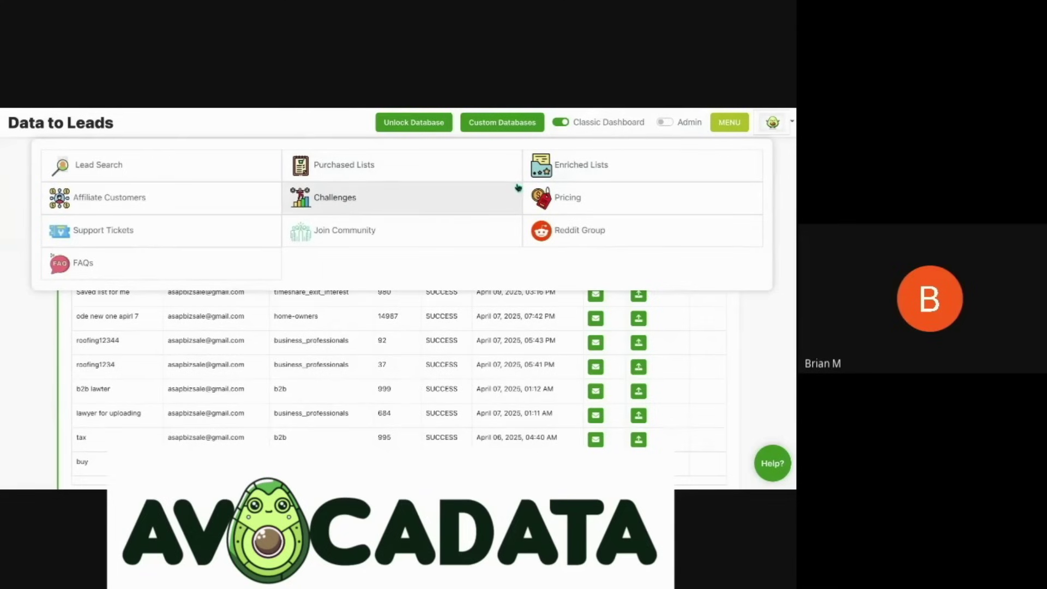
Inspect the 'Saved list for me1' row's Sync to GHL and Enrich values, then reopen the menu.
click(729, 122)
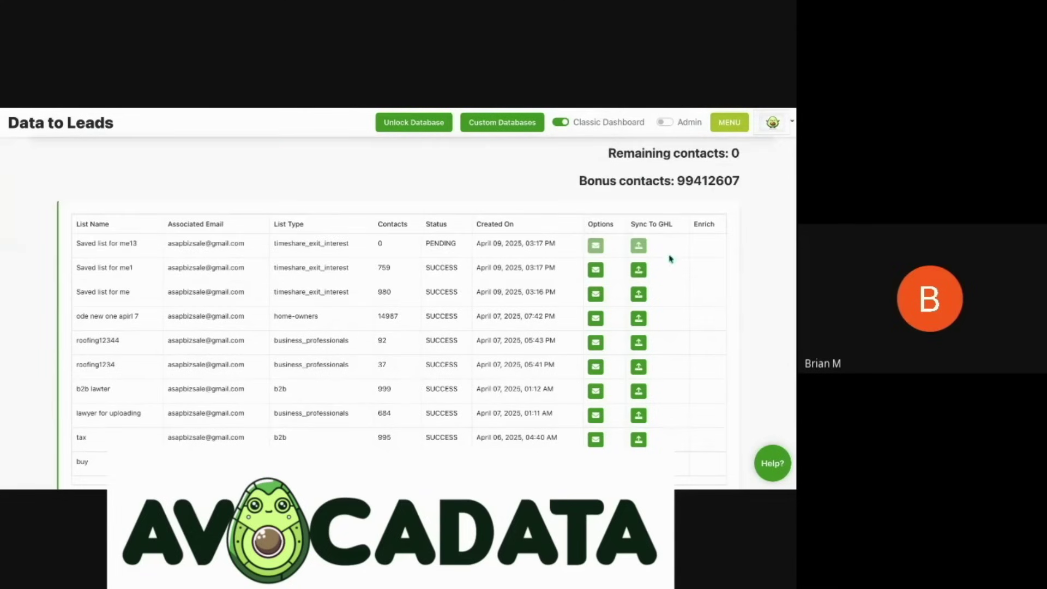
triple_click(695, 275)
click(699, 284)
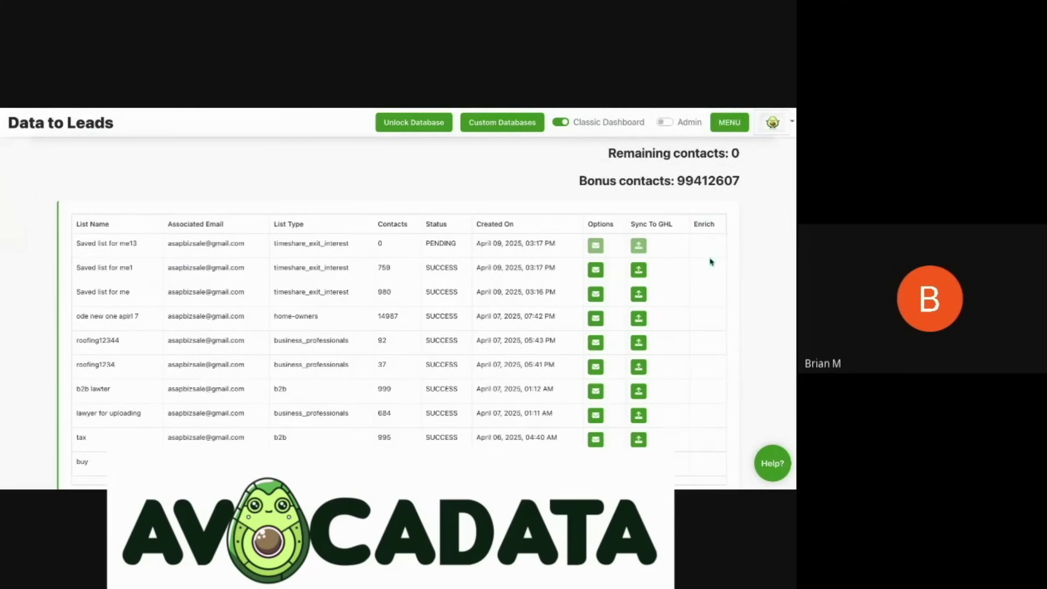
click(727, 122)
Go to the Lead Search page and let its lead count load.
click(204, 170)
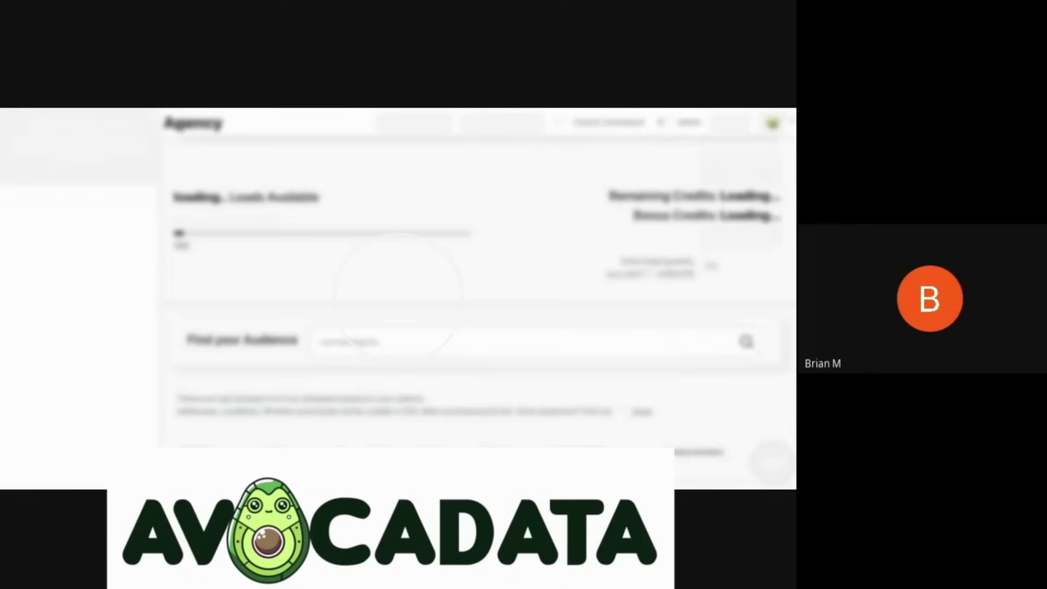